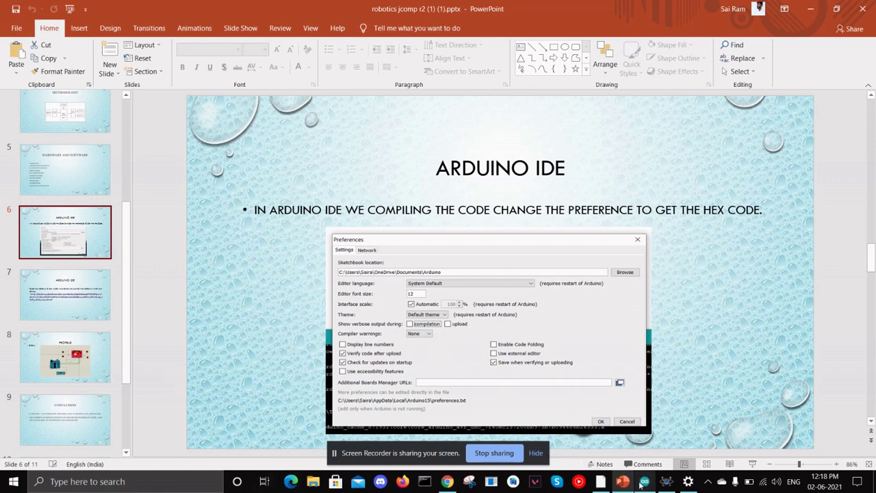
# - Review the robotics_jcomp sketch's #define pins, setup() and Bluetooth-reading loop() in Arduino IDE
pyautogui.click(641, 483)
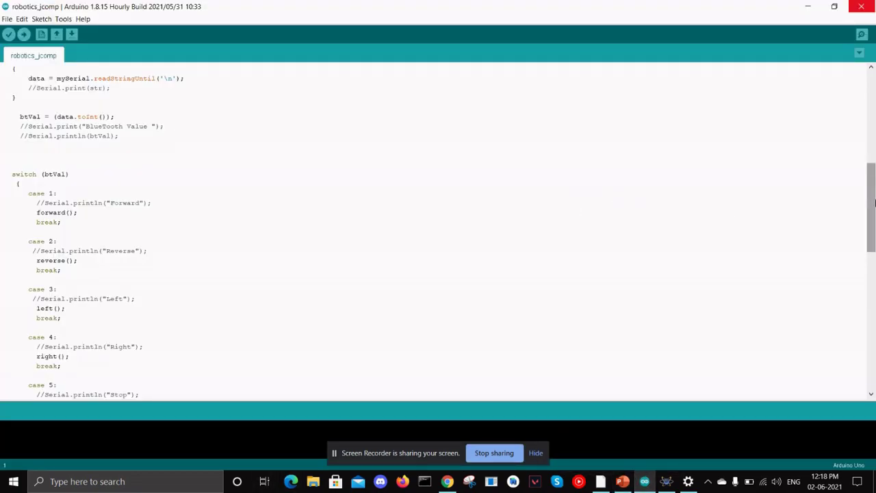
pyautogui.moveTo(873, 193); pyautogui.dragTo(874, 93)
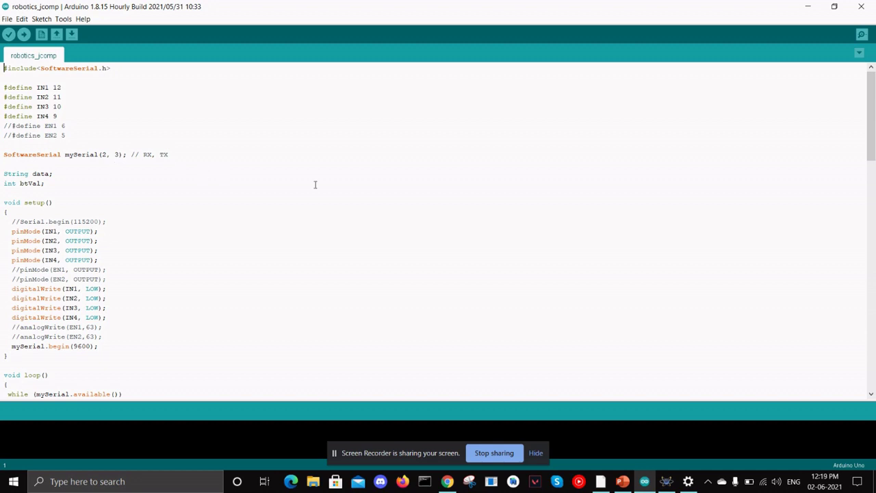
pyautogui.moveTo(872, 106); pyautogui.dragTo(873, 126)
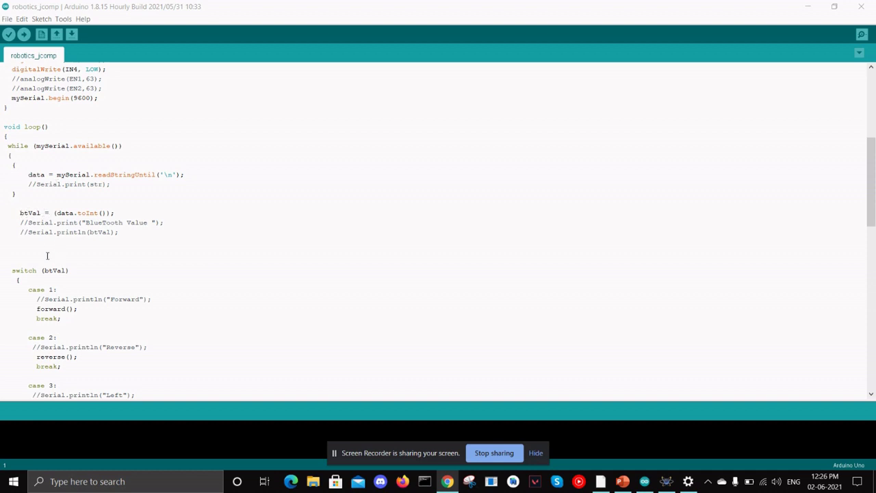
pyautogui.moveTo(873, 168); pyautogui.dragTo(873, 183)
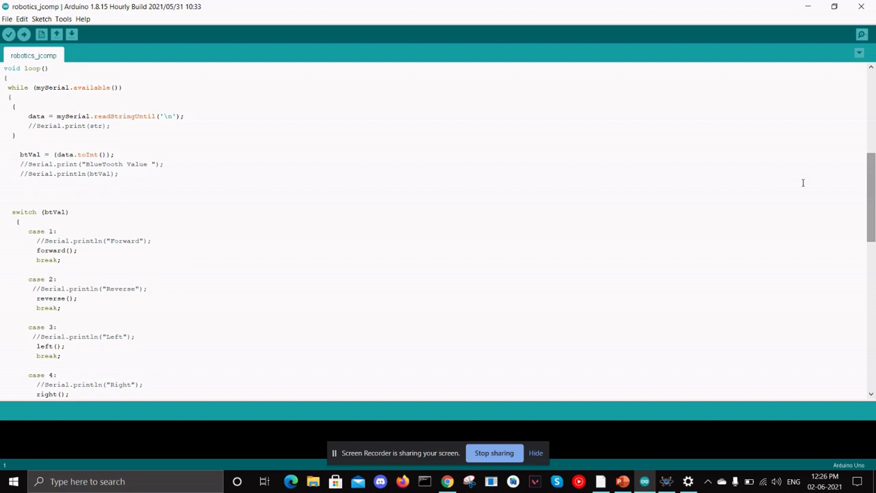
pyautogui.moveTo(872, 172); pyautogui.dragTo(873, 199)
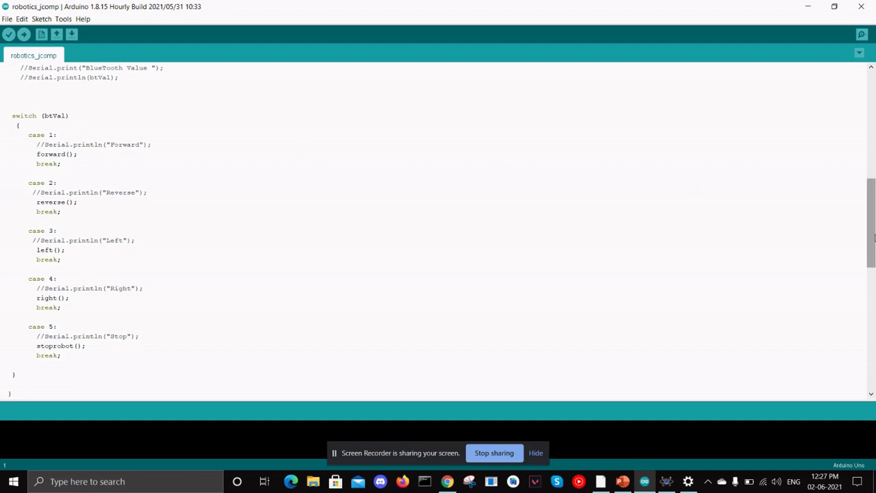
pyautogui.moveTo(874, 237); pyautogui.dragTo(873, 319)
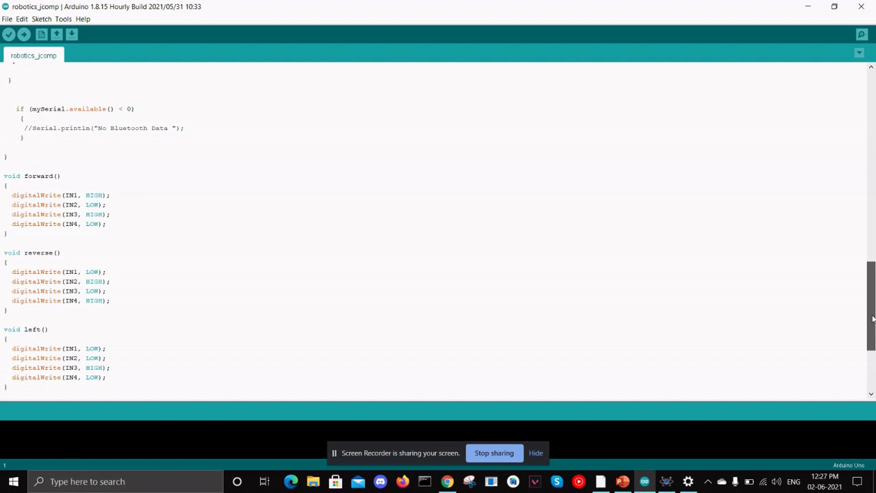
pyautogui.moveTo(873, 318)
pyautogui.mouseDown()
pyautogui.moveTo(874, 357)
pyautogui.moveTo(863, 211)
pyautogui.moveTo(870, 309)
pyautogui.mouseUp()
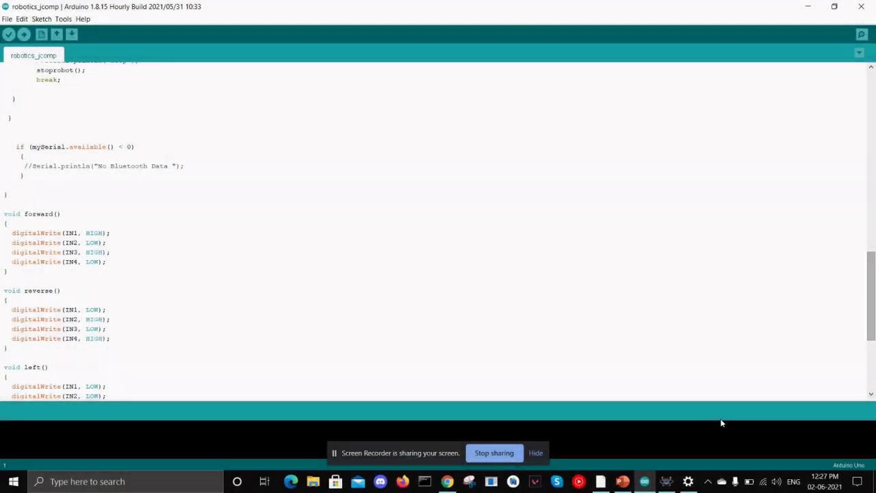
# - Show the robotics schematic: L293D driver, two 9V batteries, four motors and four logic inputs
pyautogui.click(666, 481)
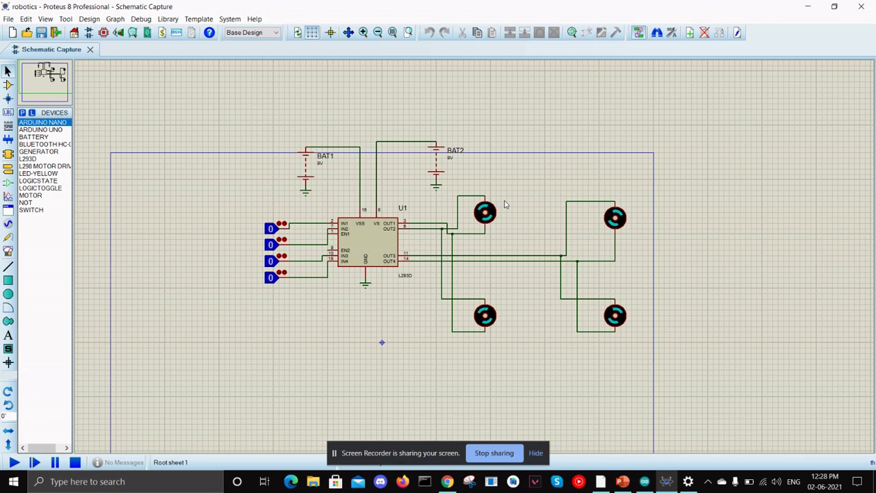
pyautogui.click(644, 482)
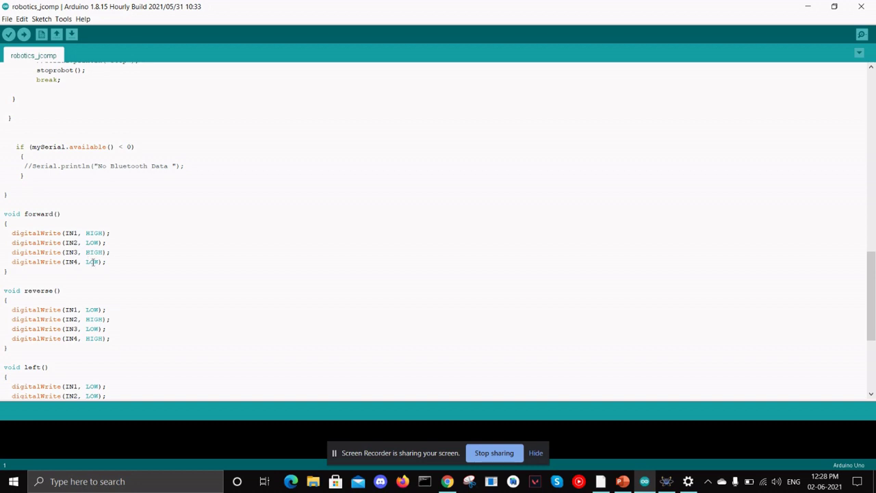
pyautogui.click(666, 483)
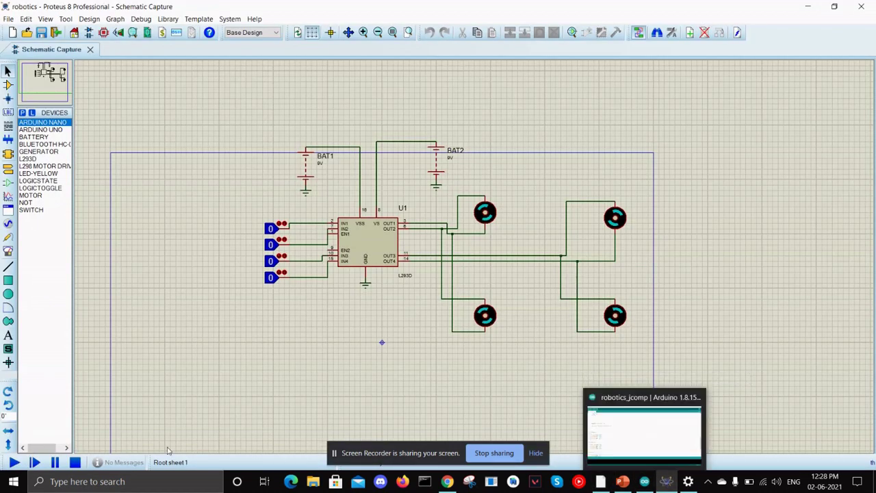
# - Run the simulation and set IN1 and IN3 to 1 to drive the motors forward
pyautogui.click(13, 463)
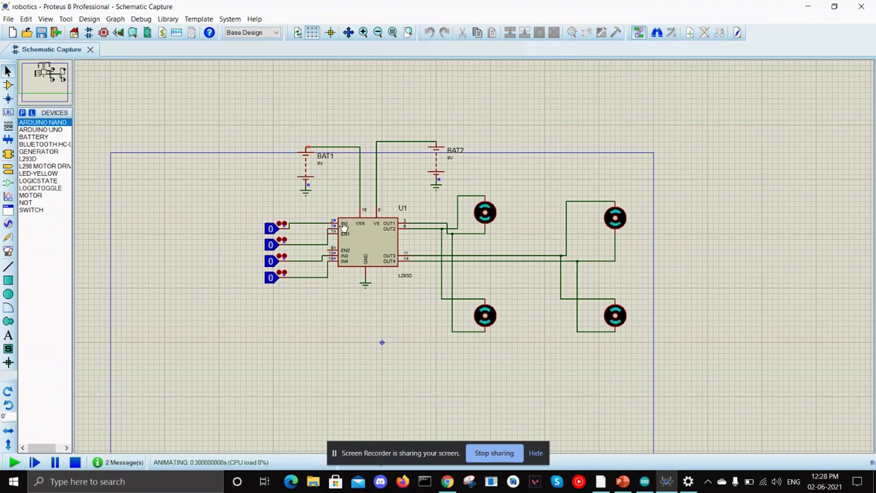
pyautogui.click(272, 228)
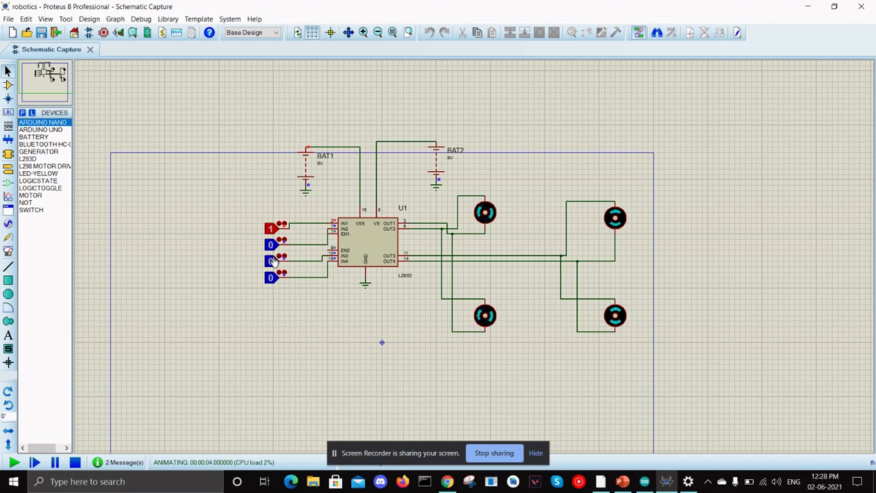
pyautogui.click(271, 261)
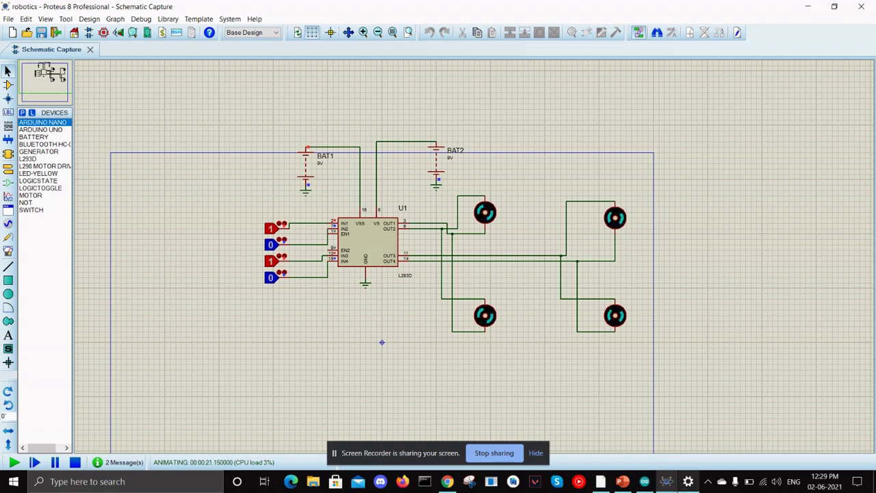
# - After checking the sketch, set the inputs to 0, 1, 0, 1 to reverse the motors
pyautogui.click(645, 482)
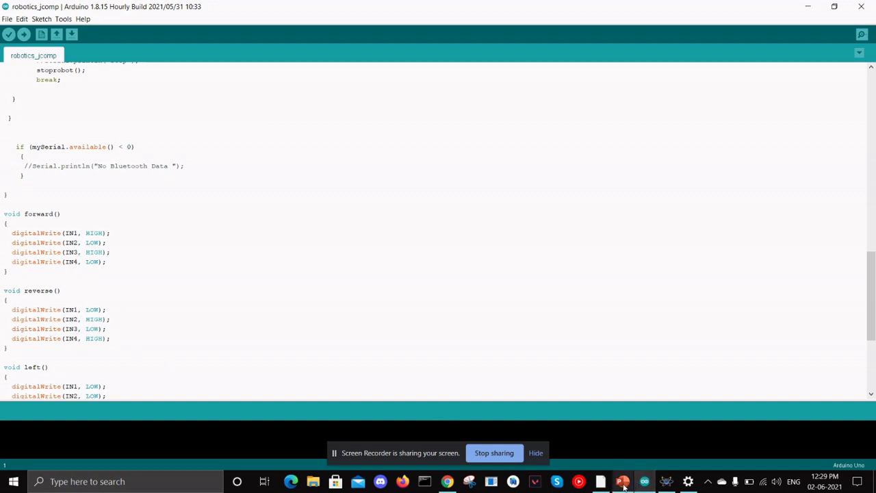
pyautogui.click(665, 481)
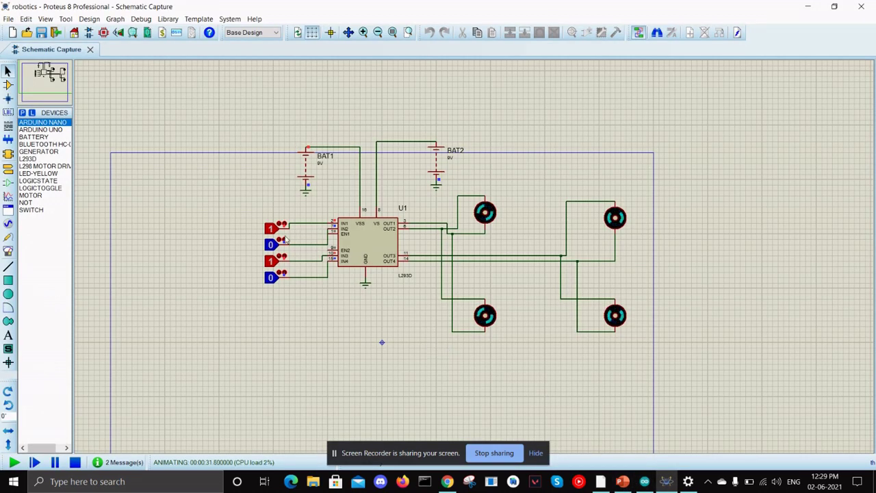
pyautogui.click(272, 229)
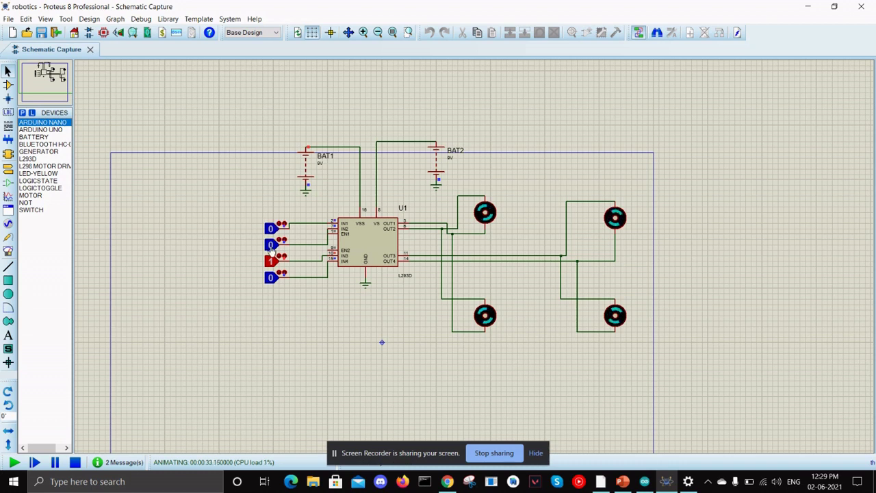
pyautogui.click(272, 245)
pyautogui.click(272, 261)
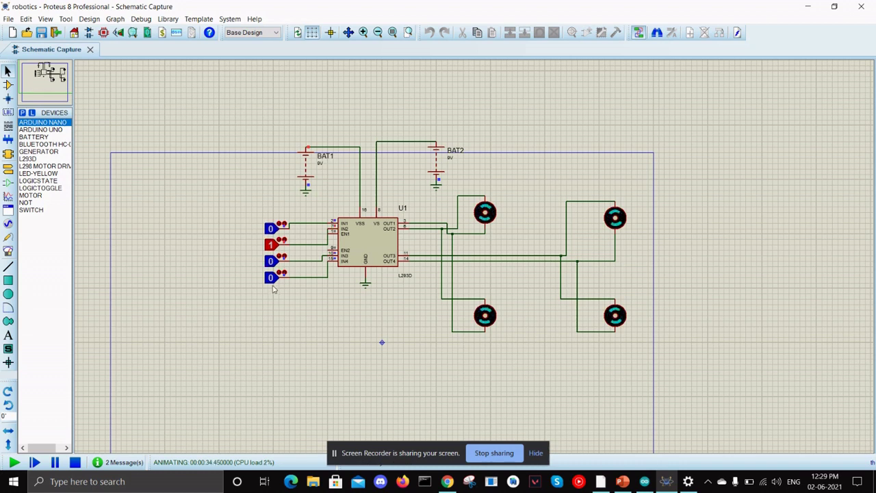
pyautogui.click(272, 279)
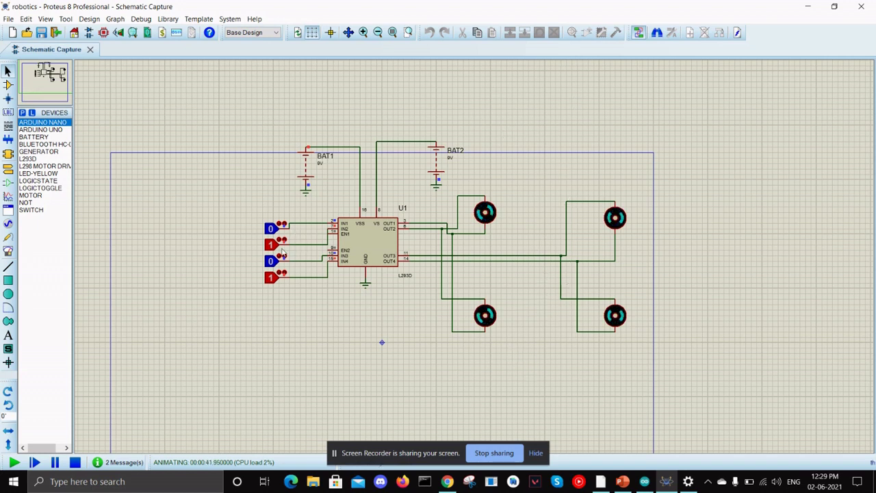
# - Compare the left() and right() pin patterns in the sketch, then go back to the simulation
pyautogui.click(644, 481)
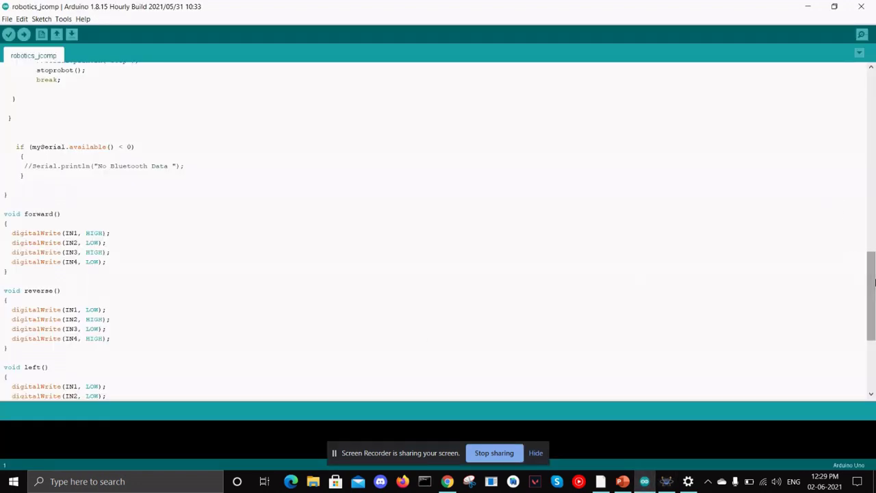
pyautogui.scroll(-4, 864, 267)
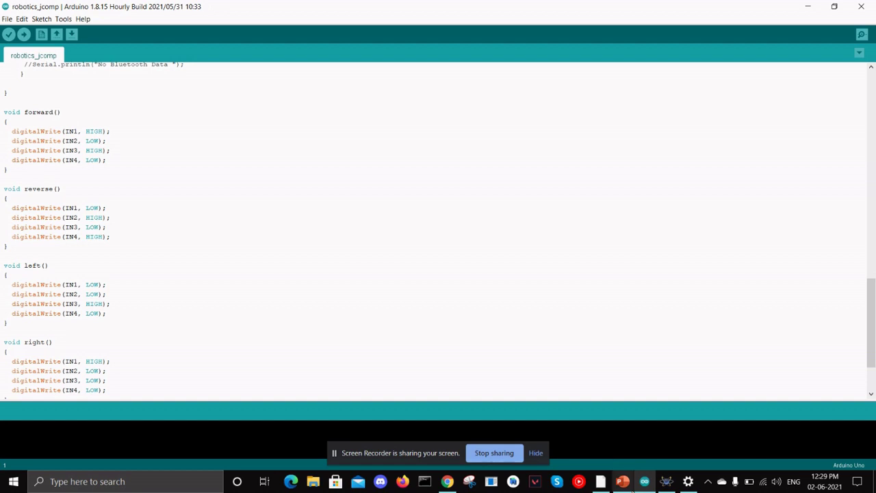
pyautogui.click(666, 481)
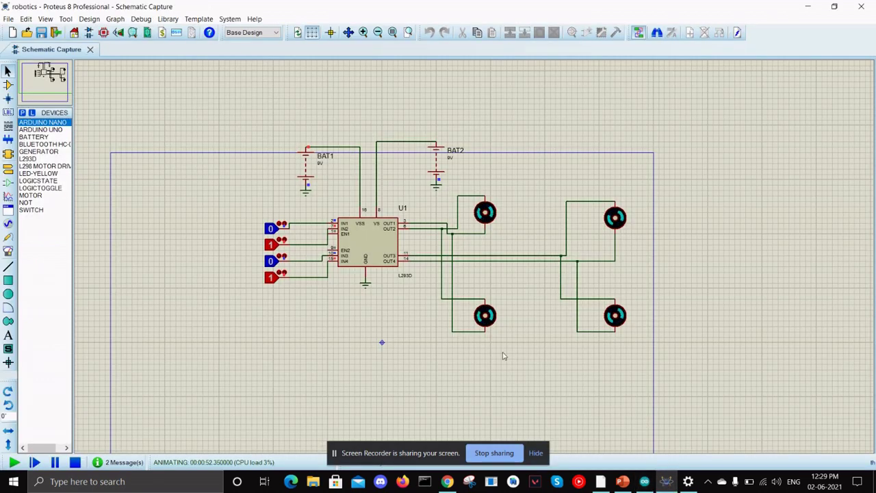
# - Step the driver inputs through turning combinations, ending at 0, 0, 1, 0
pyautogui.click(270, 229)
pyautogui.click(270, 229)
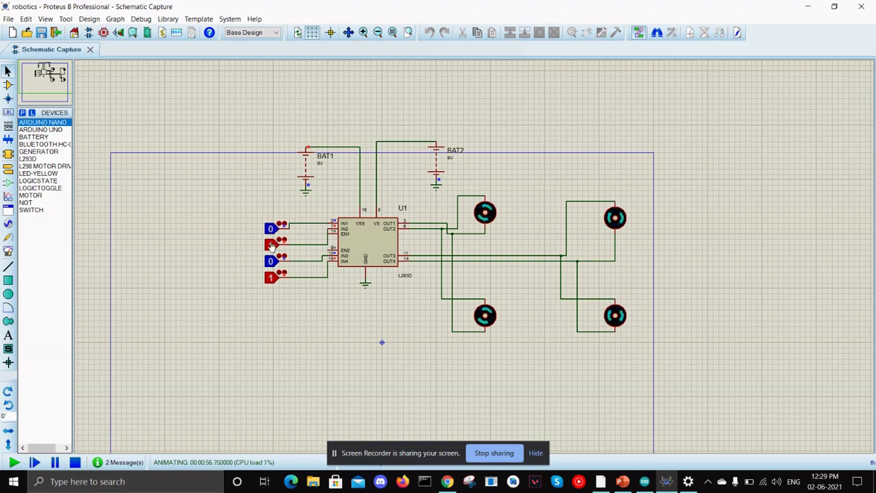
pyautogui.click(270, 244)
pyautogui.click(271, 261)
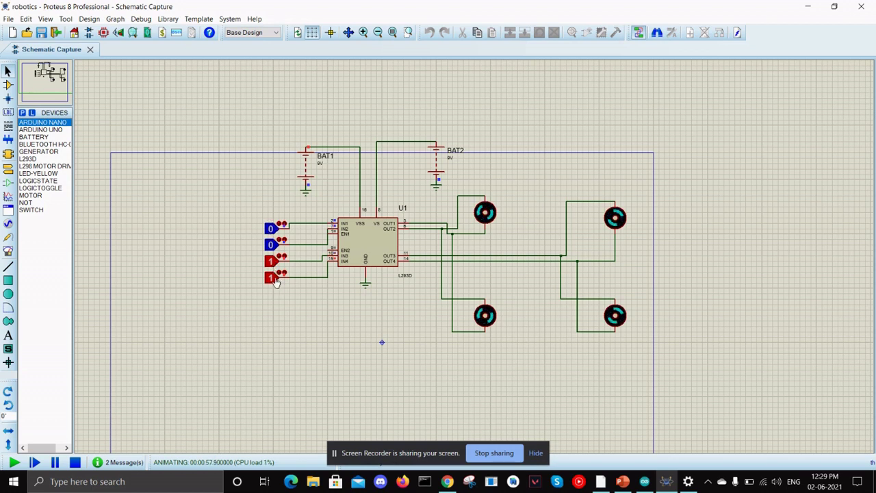
pyautogui.click(270, 277)
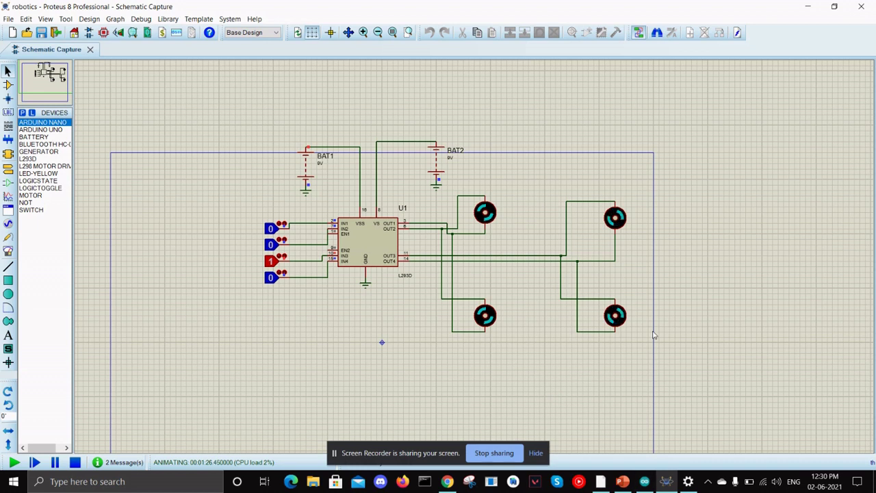
# - Switch the remaining inputs off so all four logic inputs read 0 and the motors stop
pyautogui.click(272, 260)
pyautogui.click(271, 245)
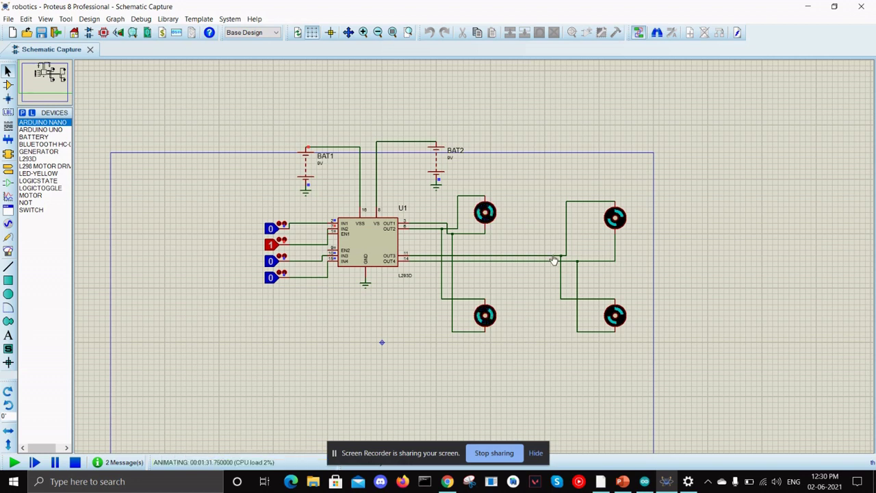
pyautogui.click(272, 245)
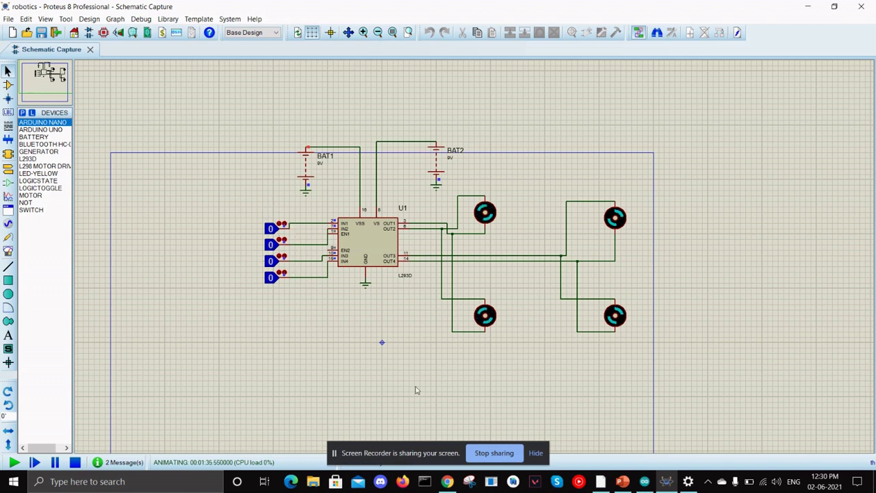
# - Return to the slides and show slide 7 with the GitHub link to the full sketch
pyautogui.click(622, 481)
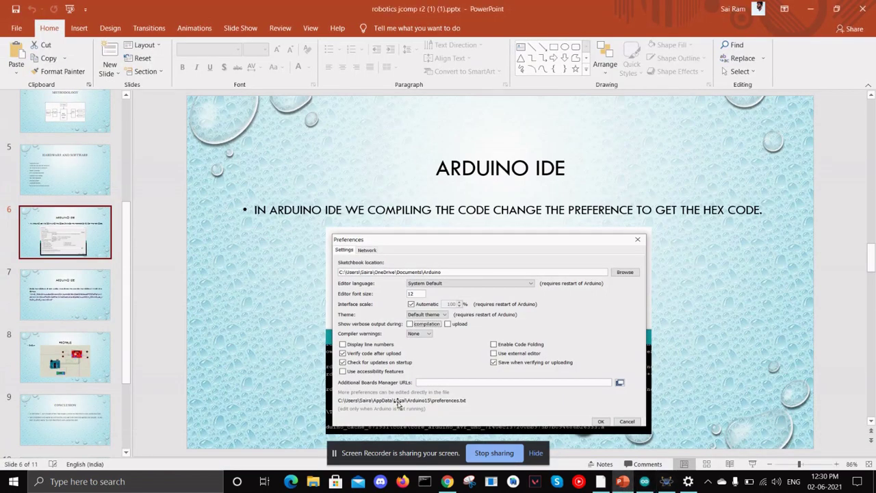
pyautogui.click(98, 299)
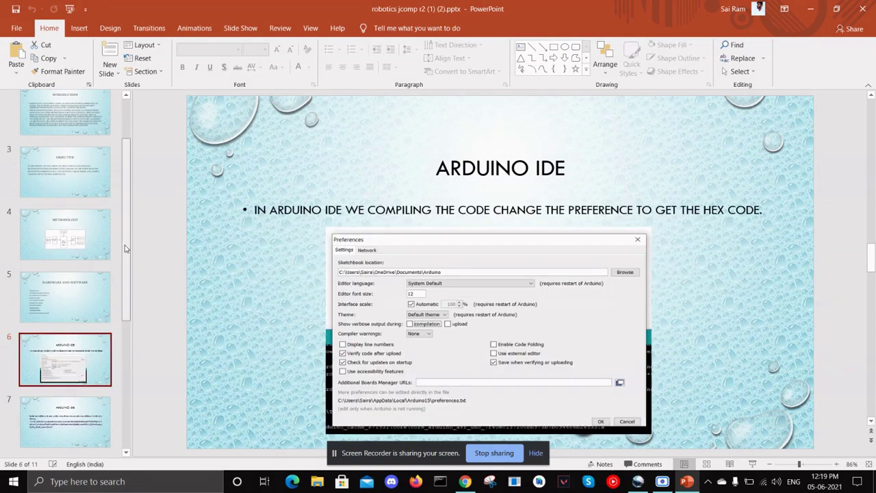
pyautogui.moveTo(125, 248); pyautogui.dragTo(127, 282)
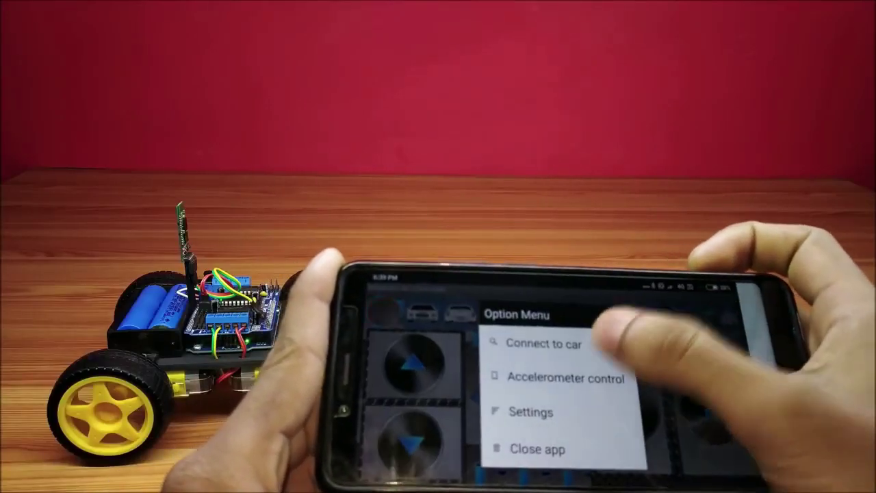
# - Play the demo clip of the Bluetooth RC Controller app pairing with and driving the car
pyautogui.click(543, 343)
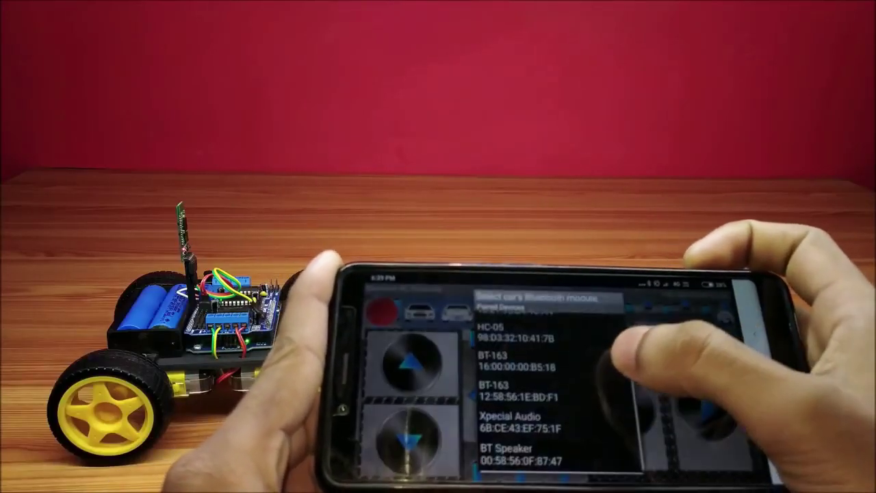
pyautogui.scroll(1, 561, 397)
pyautogui.click(554, 377)
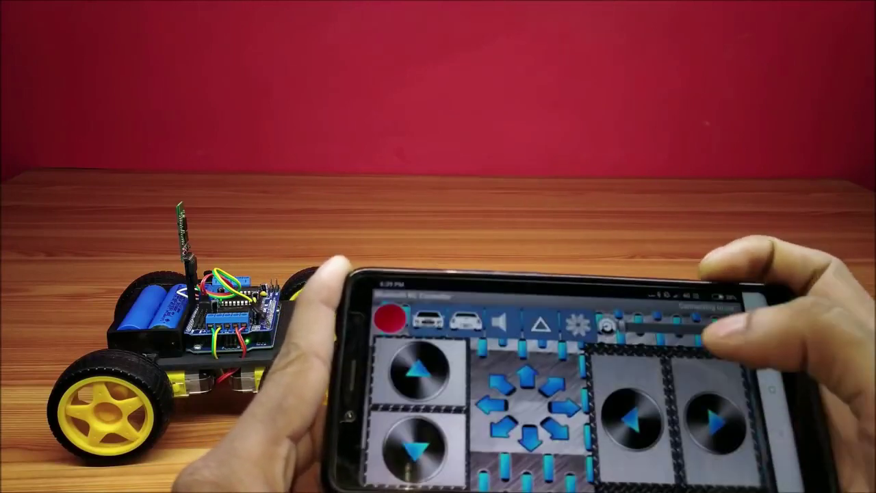